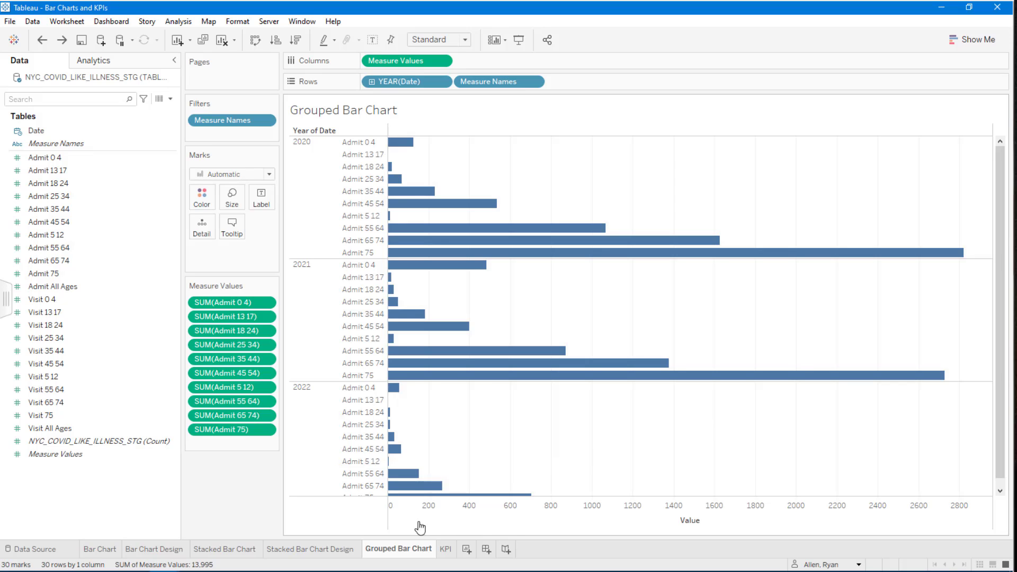
Duplicate the Grouped Bar Chart worksheet.
{"action": "left_click", "coordinate": [403, 551]}
{"action": "right_click", "coordinate": [404, 552]}
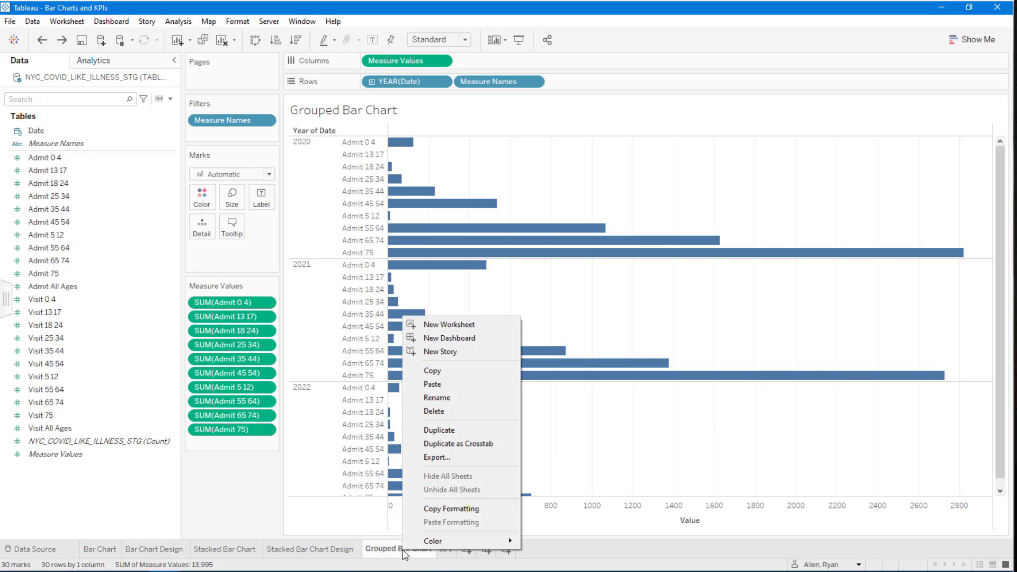
{"action": "left_click", "coordinate": [461, 429]}
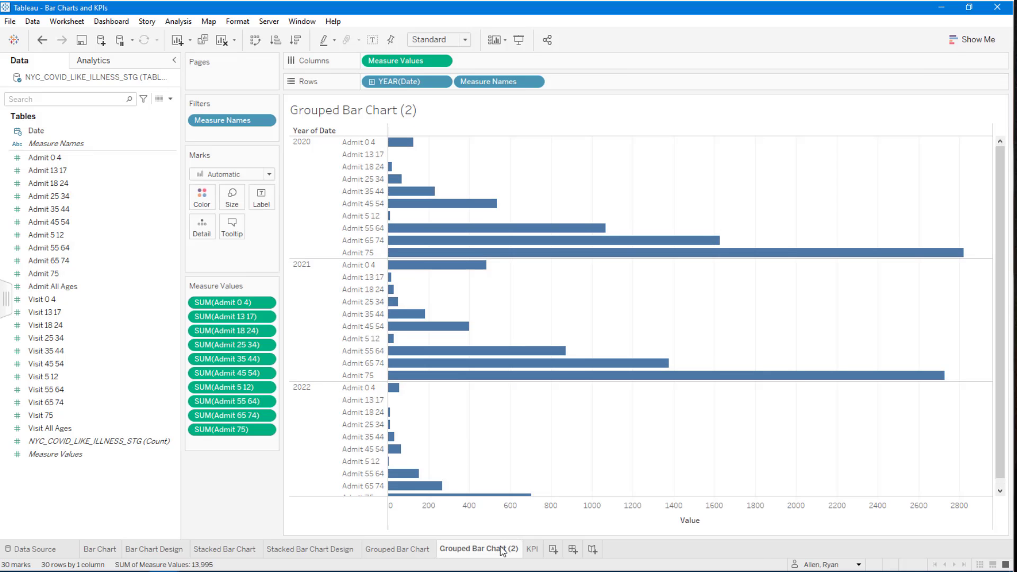
Rename the duplicated worksheet as "Grouped Bar Chart Design".
{"action": "double_click", "coordinate": [502, 549]}
{"action": "key", "text": "End"}
{"action": "key", "text": "BackSpace"}
{"action": "key", "text": "BackSpace"}
{"action": "key", "text": "BackSpace"}
{"action": "type", "text": "Design"}
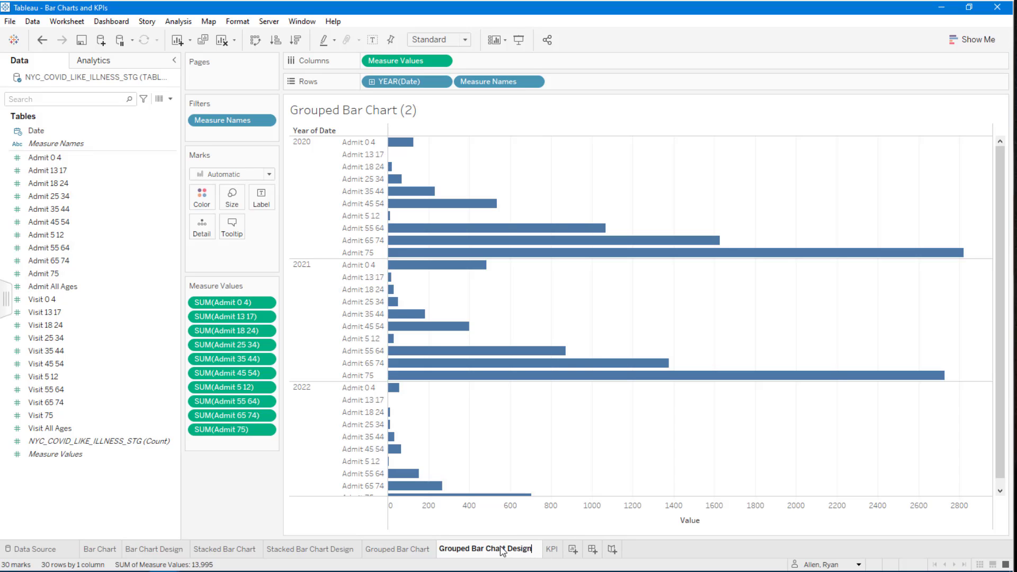
{"action": "key", "text": "Return"}
Replace the sheet-name placeholder in the chart title with "Number of People Admitted by Age Group by Year".
{"action": "left_click", "coordinate": [449, 108]}
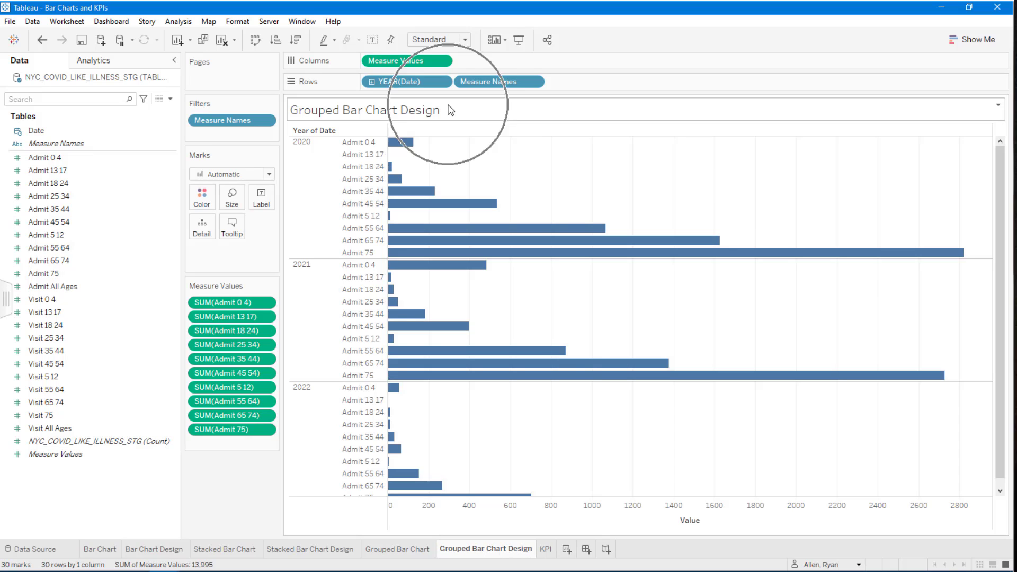
{"action": "double_click", "coordinate": [446, 116]}
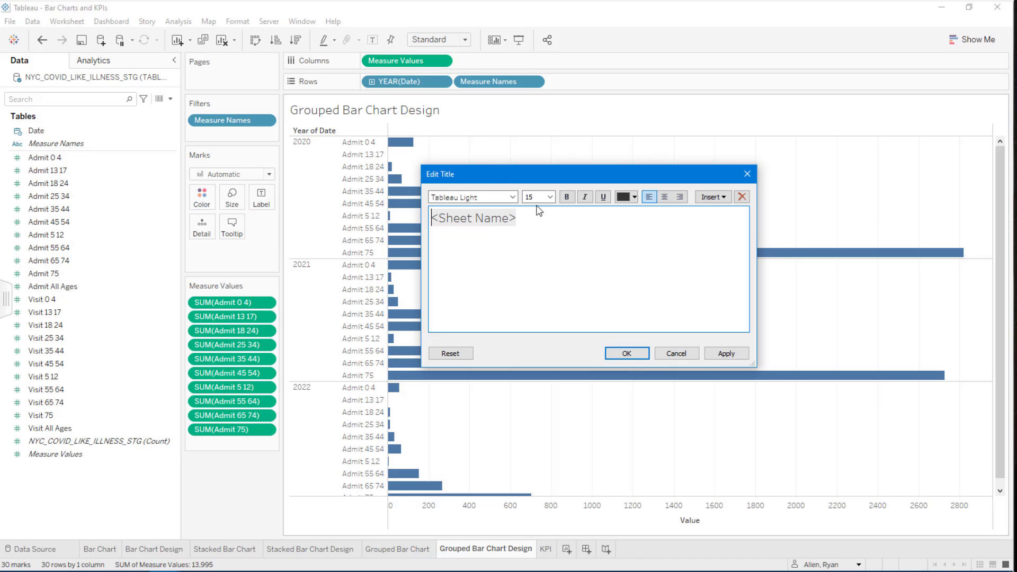
{"action": "key", "text": "ctrl+a"}
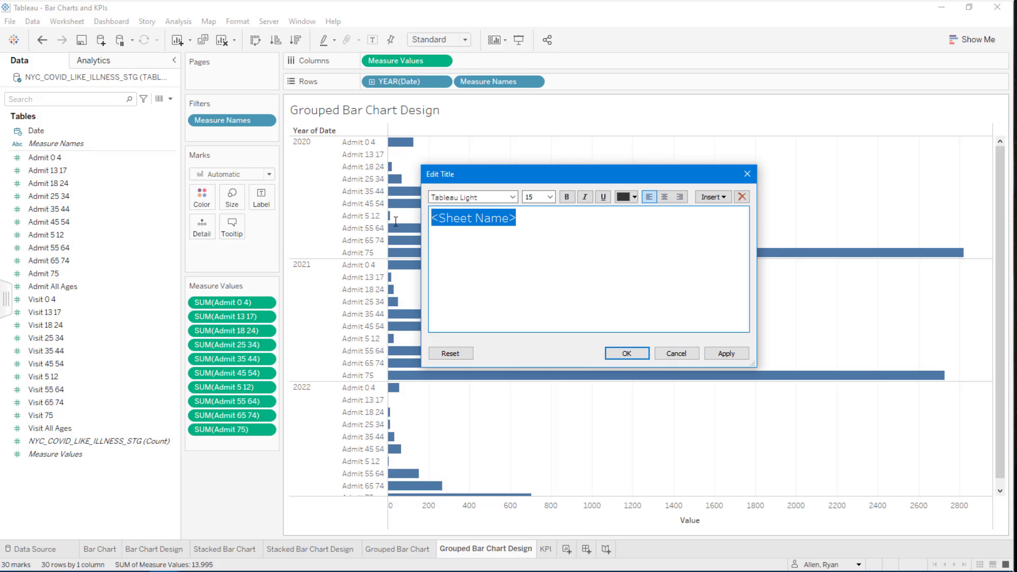
{"action": "type", "text": "Number"}
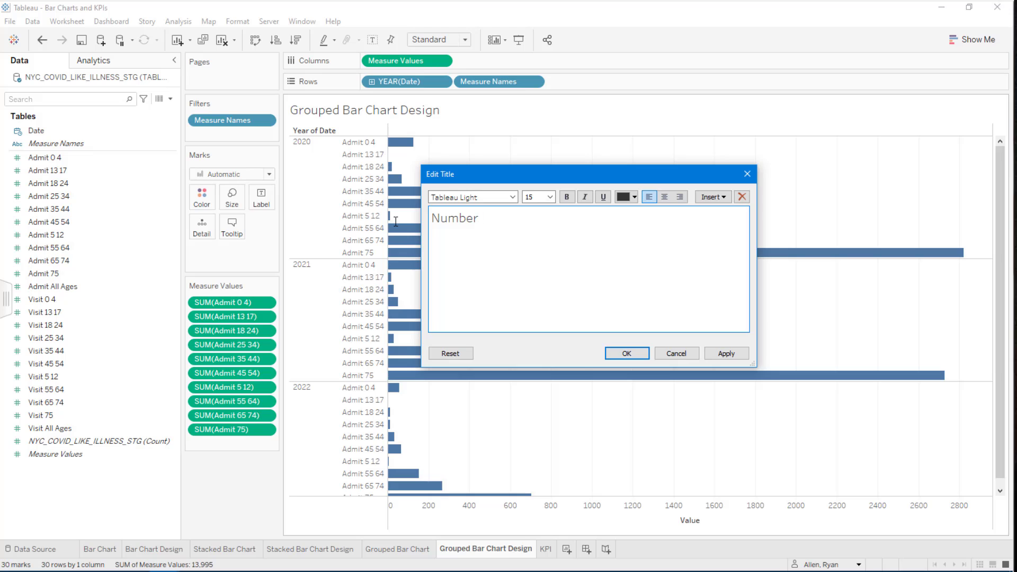
{"action": "type", "text": " of People Admitted b"}
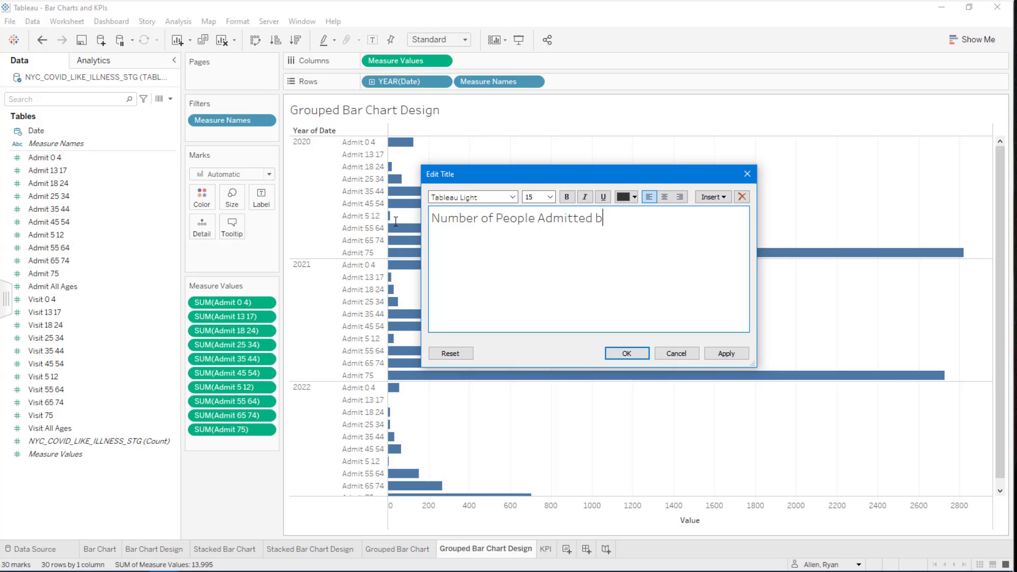
{"action": "type", "text": "y Age Group by Year"}
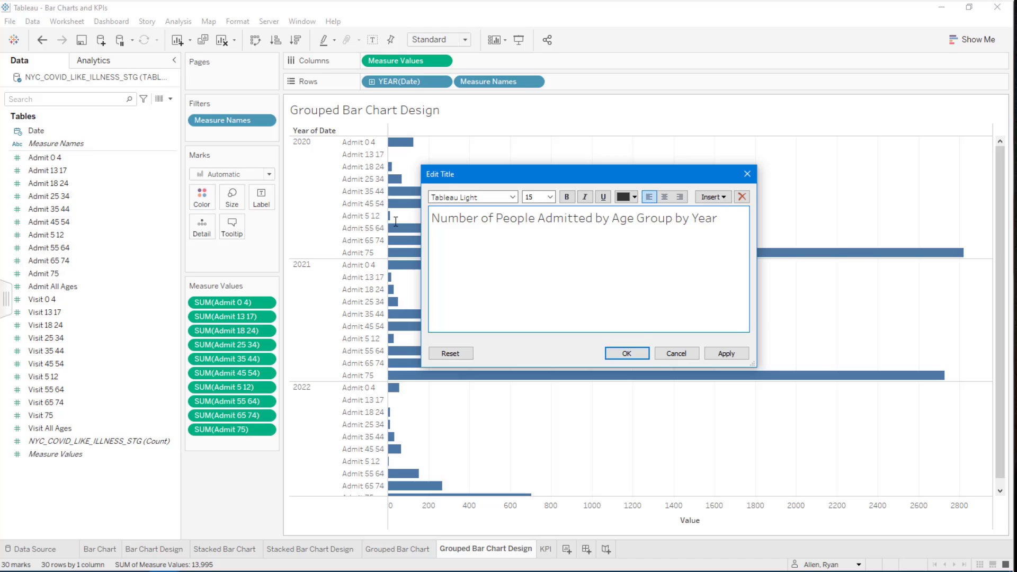
{"action": "left_click", "coordinate": [626, 353]}
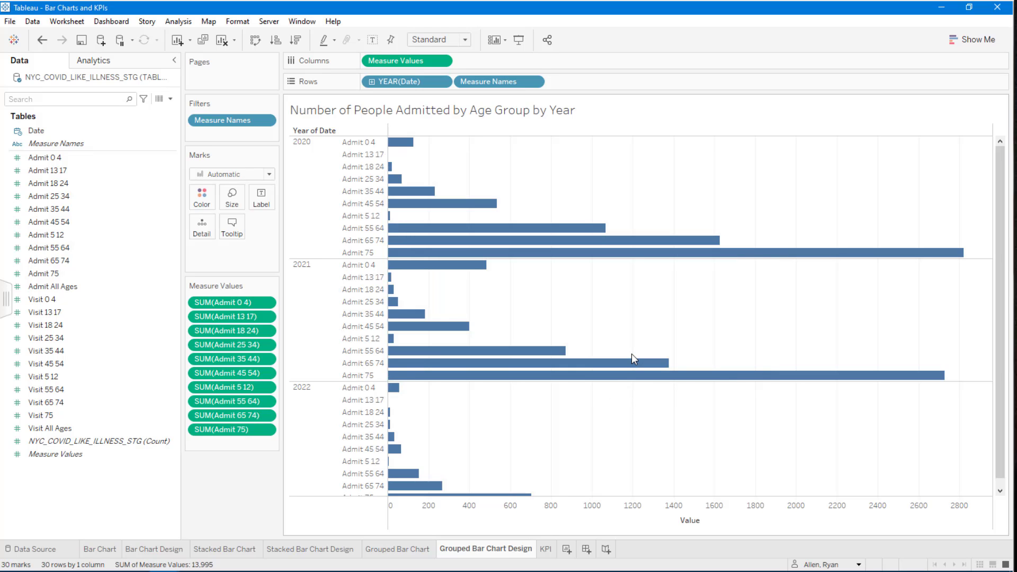
Hide the field labels for rows and format the year headers with a bold 12 pt font.
{"action": "right_click", "coordinate": [303, 130]}
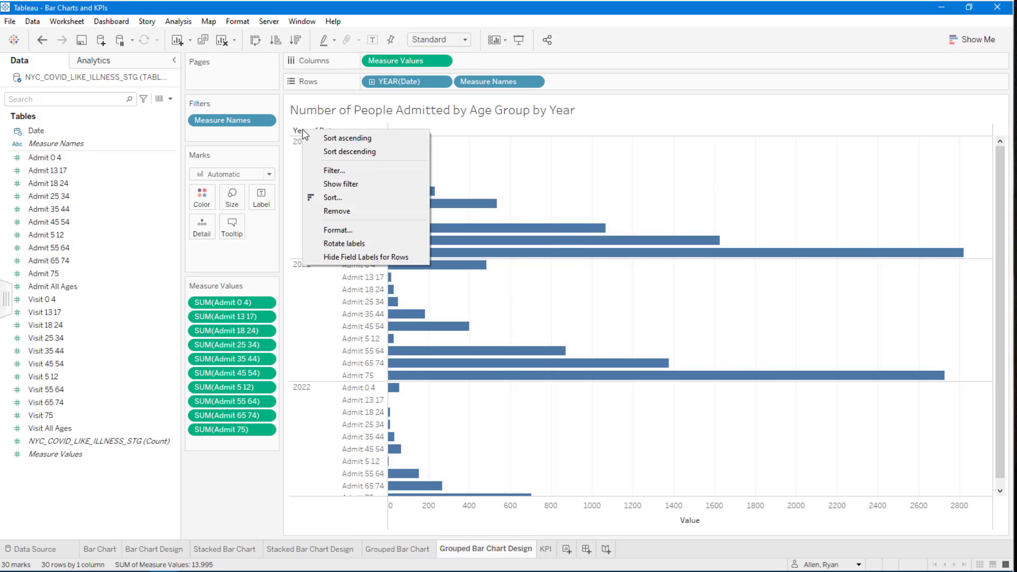
{"action": "left_click", "coordinate": [369, 257]}
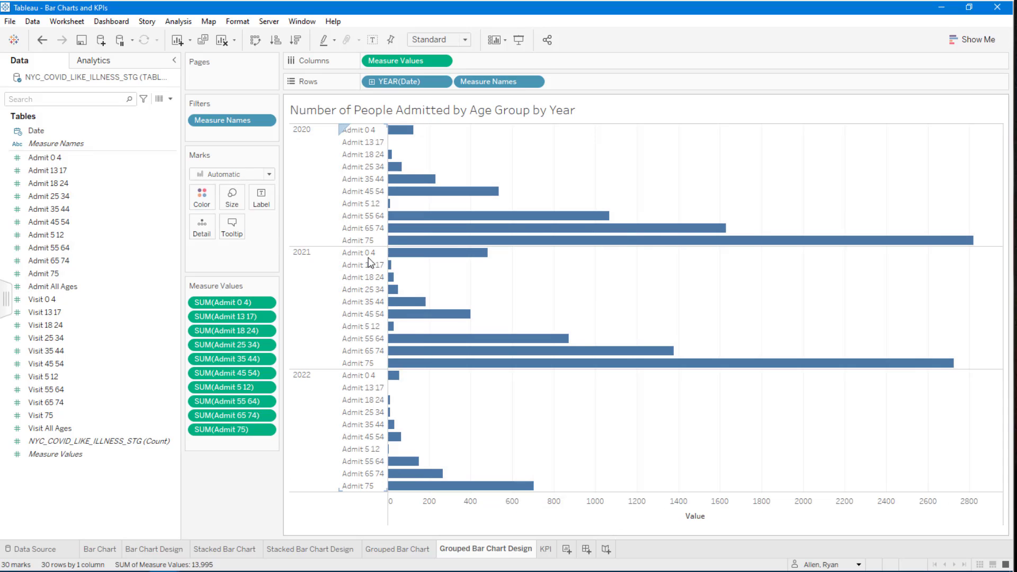
{"action": "right_click", "coordinate": [315, 160]}
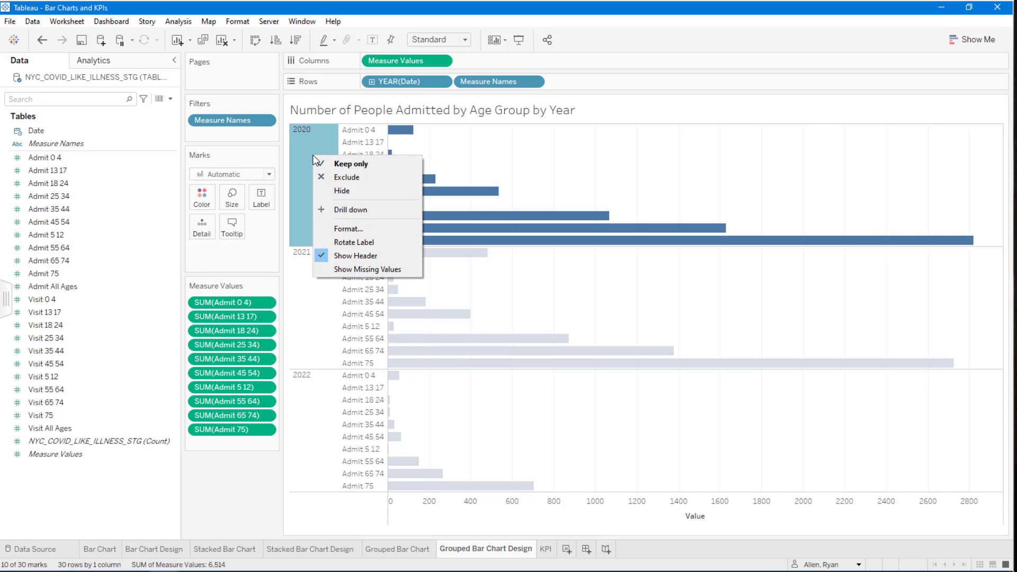
{"action": "left_click", "coordinate": [354, 233]}
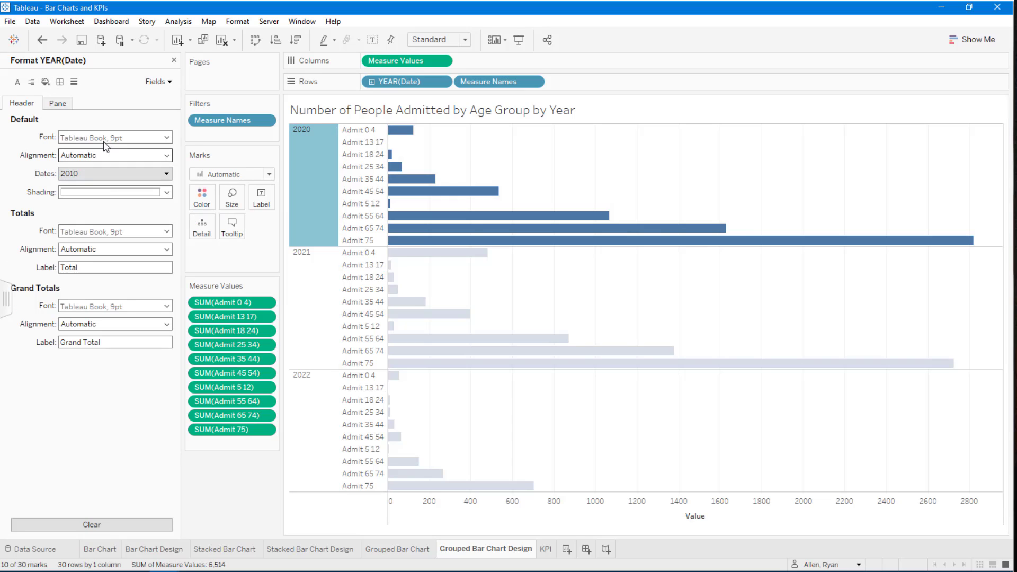
{"action": "left_click", "coordinate": [130, 139]}
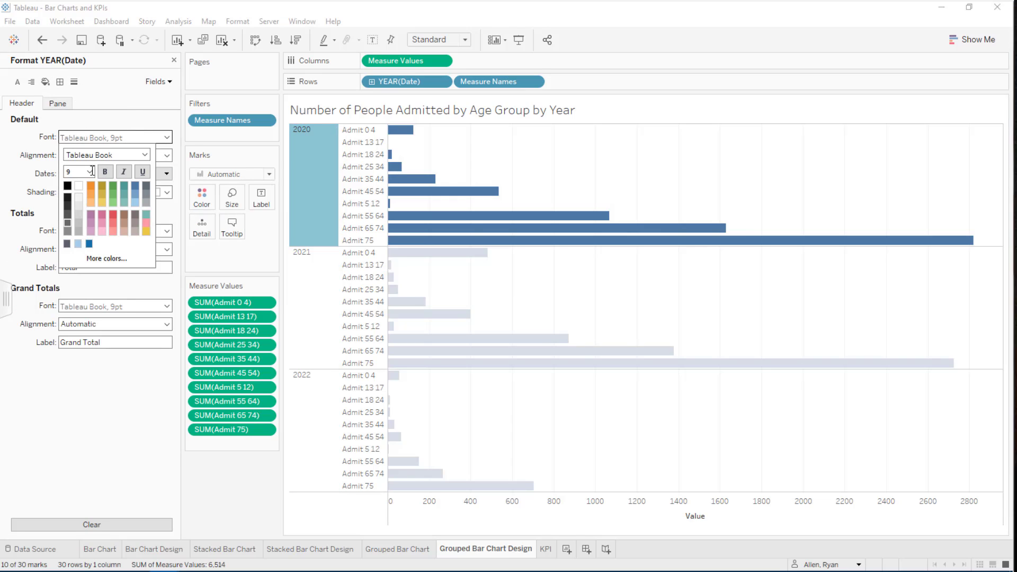
{"action": "left_click", "coordinate": [90, 171]}
{"action": "left_click", "coordinate": [76, 219]}
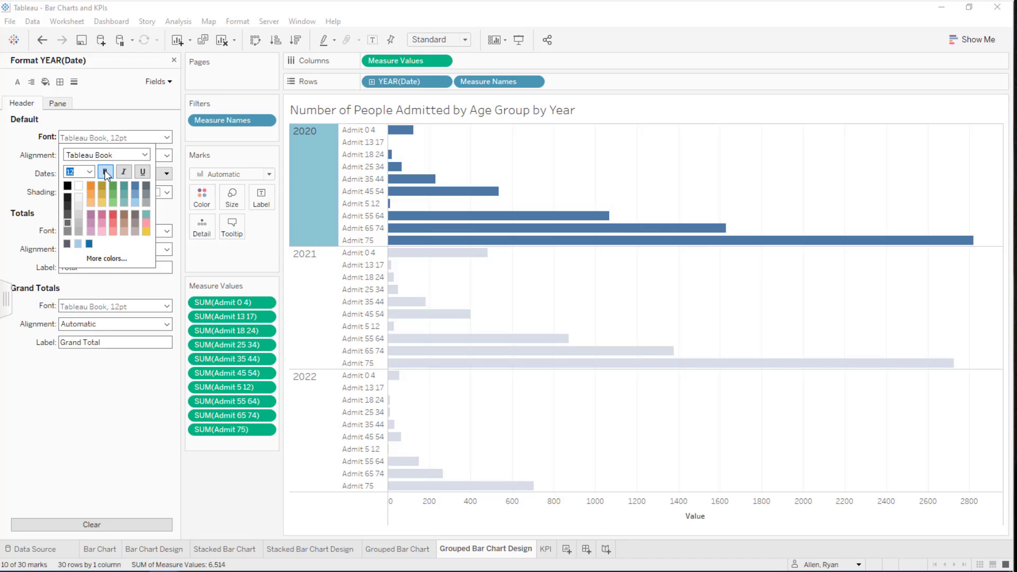
{"action": "left_click", "coordinate": [105, 171]}
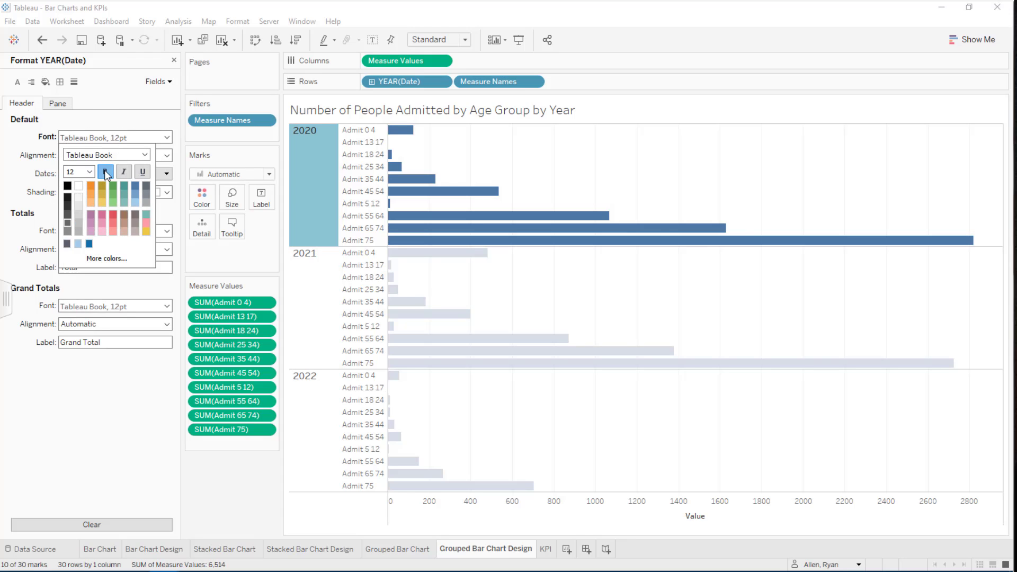
{"action": "left_click", "coordinate": [108, 433]}
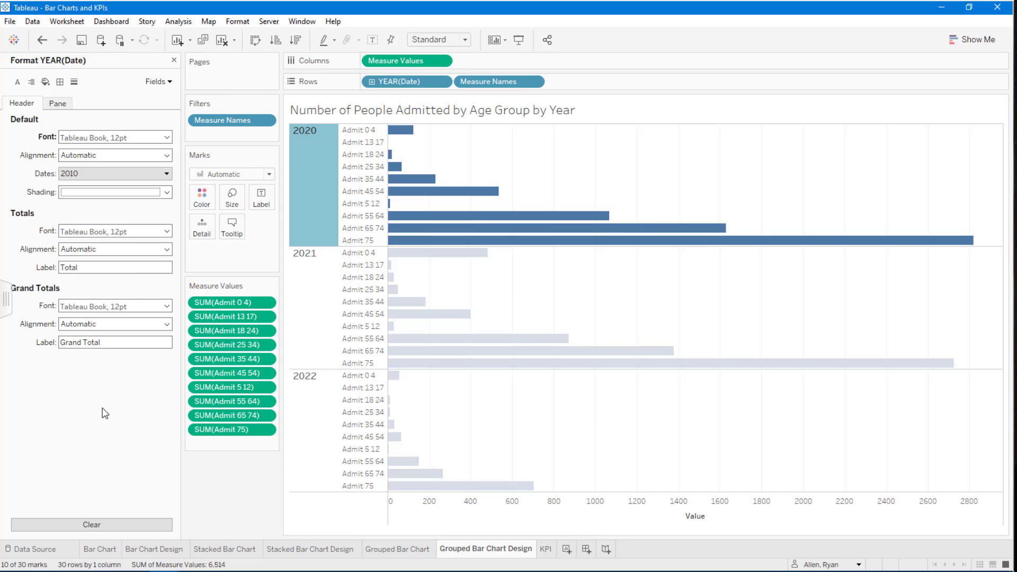
{"action": "left_click", "coordinate": [319, 192]}
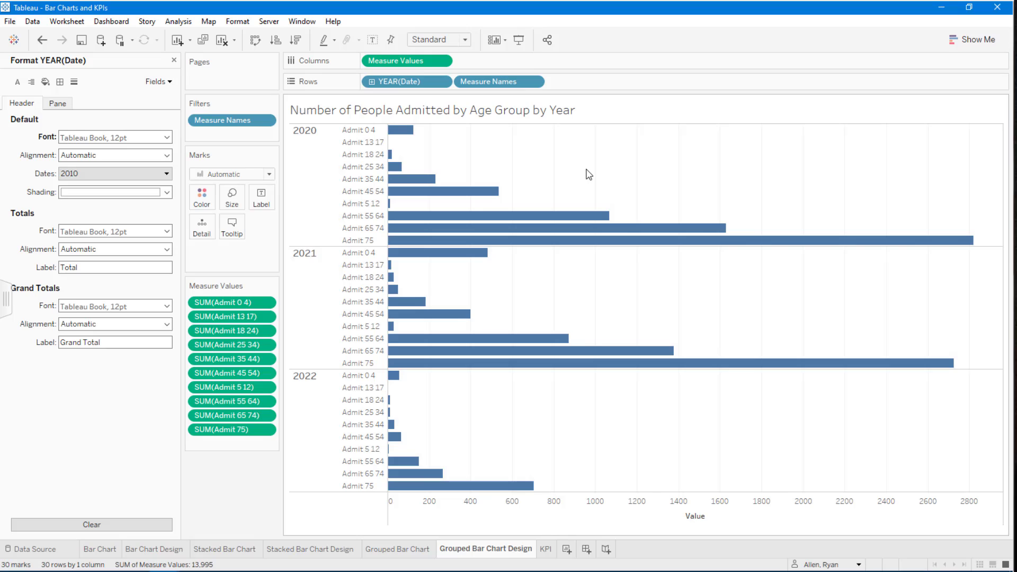
Set the sheet's grid lines and zero lines to None in the line formatting.
{"action": "right_click", "coordinate": [645, 163]}
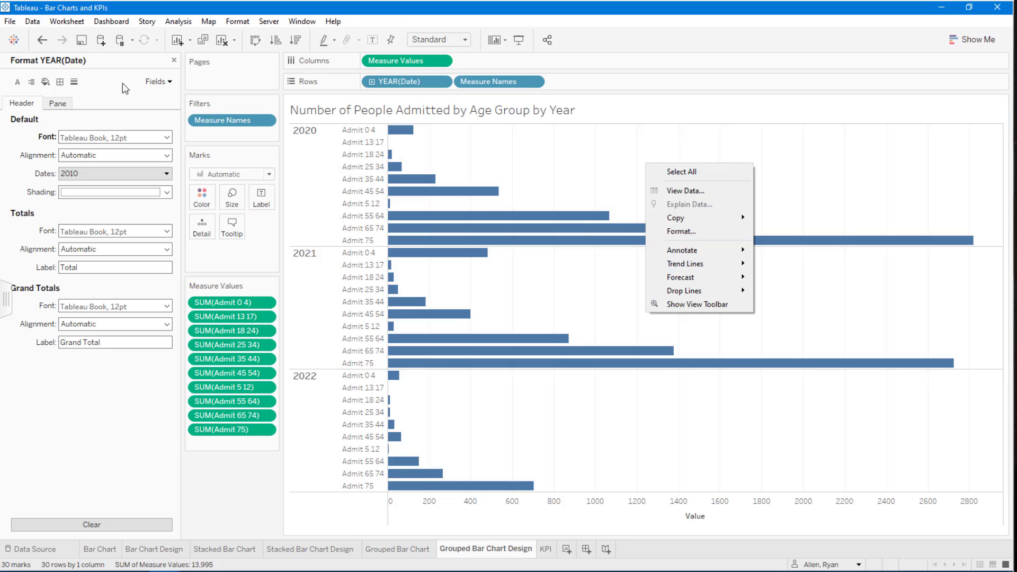
{"action": "left_click", "coordinate": [100, 82]}
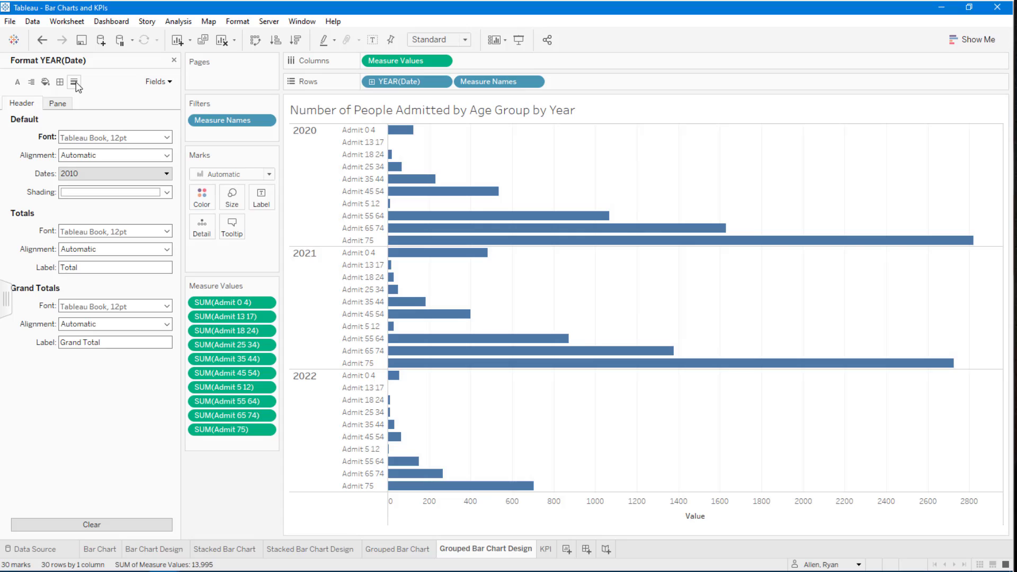
{"action": "left_click", "coordinate": [75, 82]}
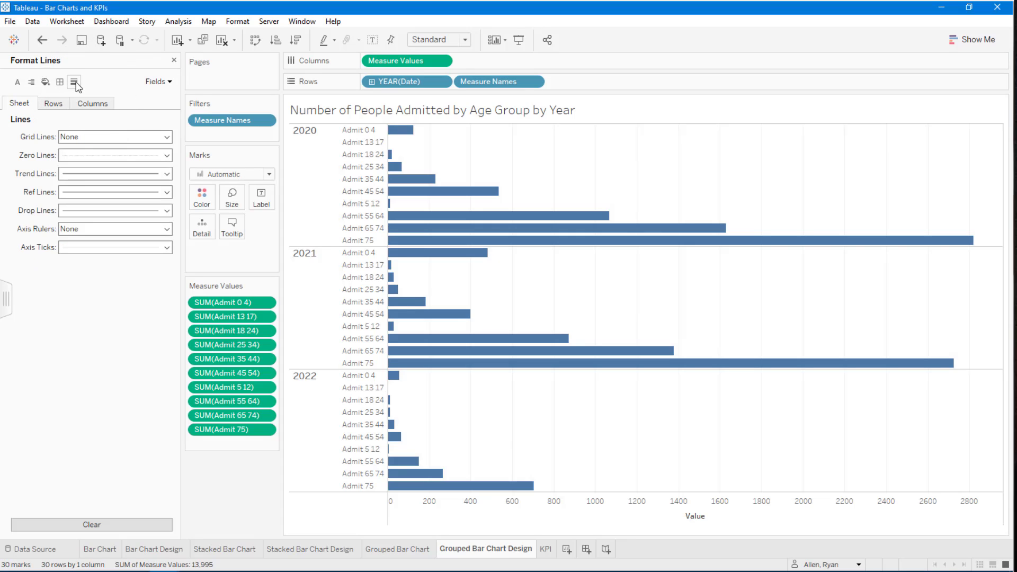
{"action": "left_click", "coordinate": [84, 138]}
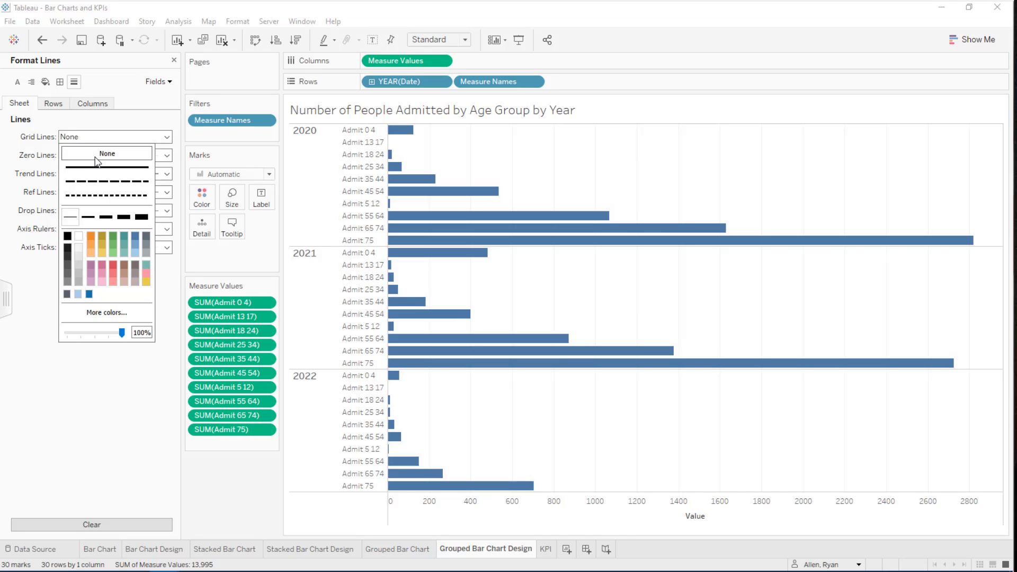
{"action": "left_click", "coordinate": [26, 160]}
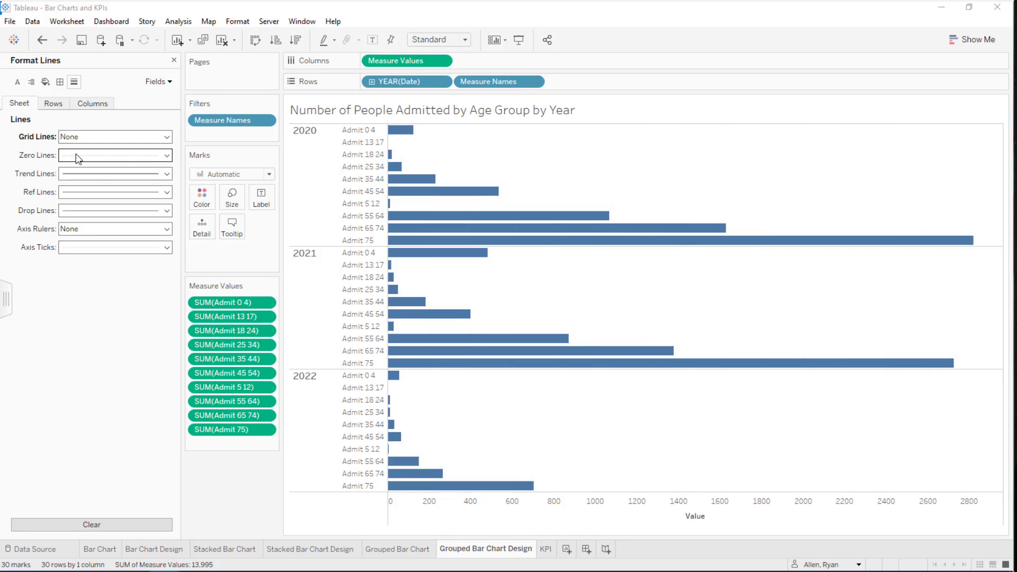
{"action": "left_click", "coordinate": [79, 155]}
{"action": "left_click", "coordinate": [97, 176]}
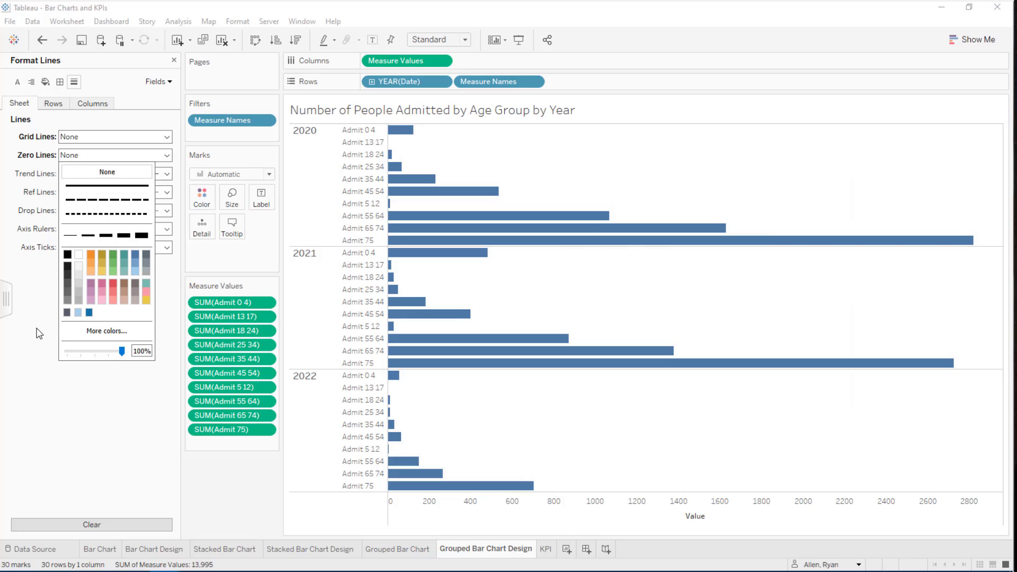
{"action": "left_click", "coordinate": [58, 340]}
Set the sheet's axis rulers and axis ticks to None, and look over the border formatting before closing it.
{"action": "left_click", "coordinate": [87, 230]}
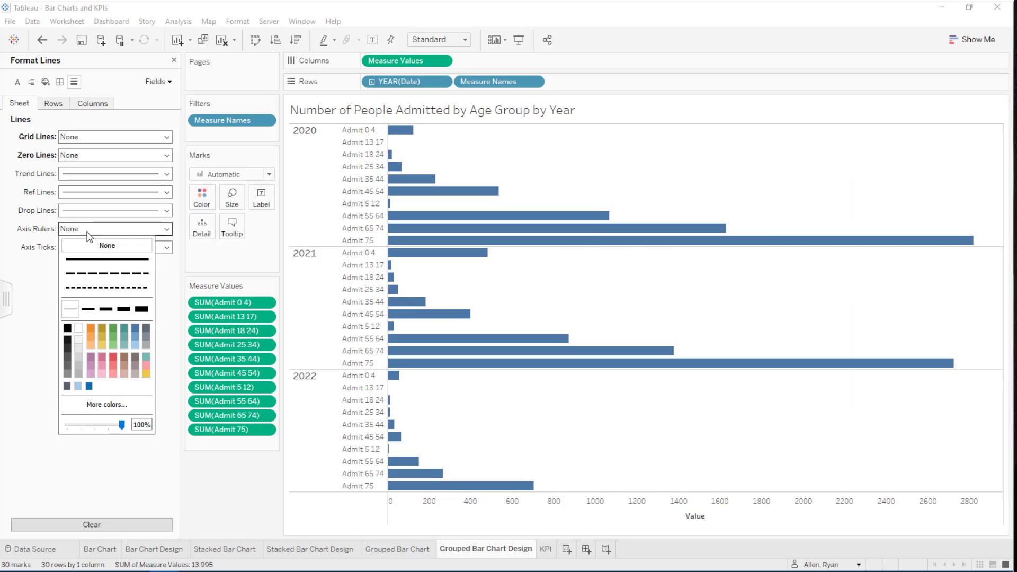
{"action": "left_click", "coordinate": [47, 328]}
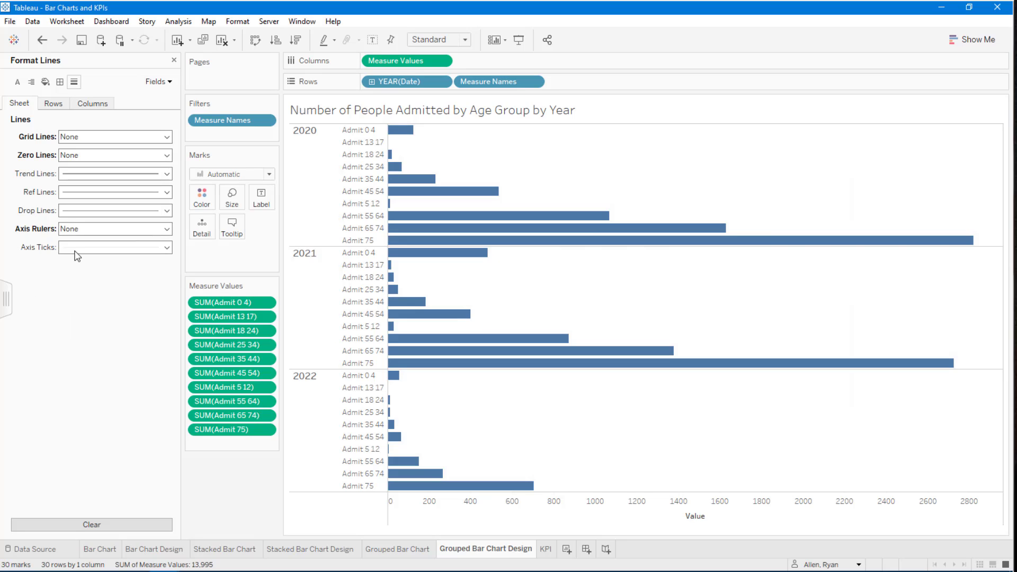
{"action": "left_click", "coordinate": [80, 247]}
{"action": "left_click", "coordinate": [100, 265]}
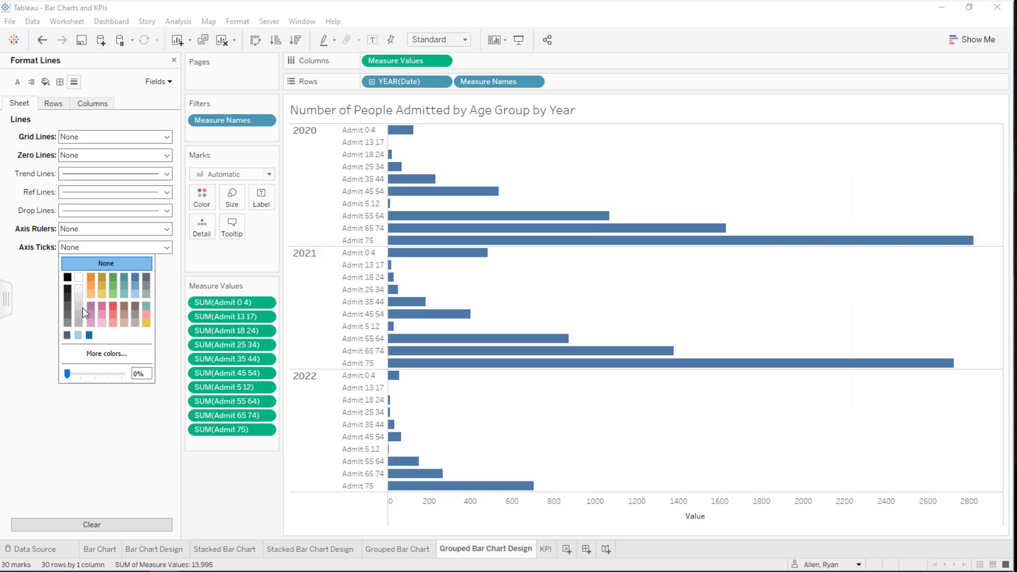
{"action": "left_click", "coordinate": [69, 463]}
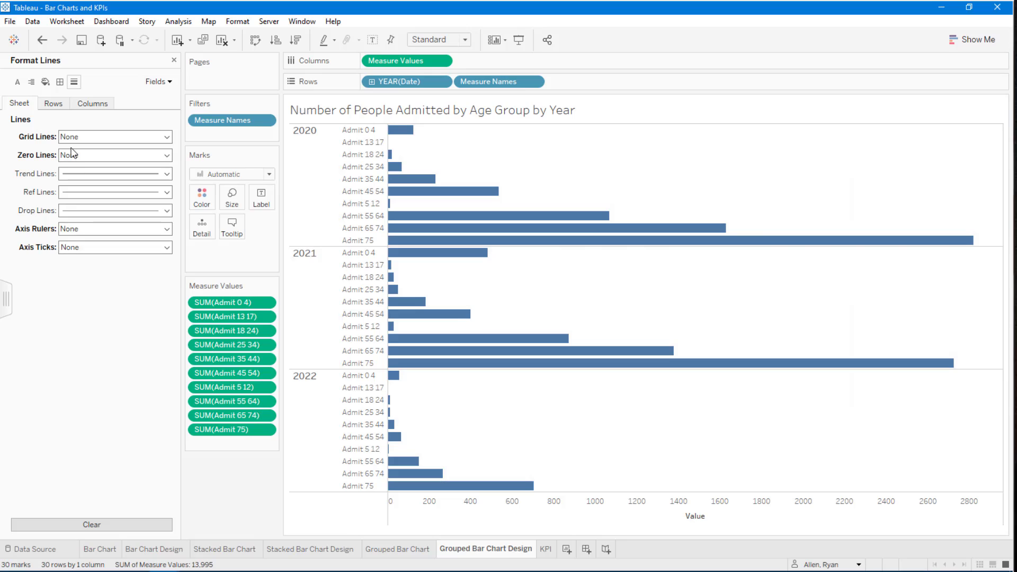
{"action": "left_click", "coordinate": [61, 82]}
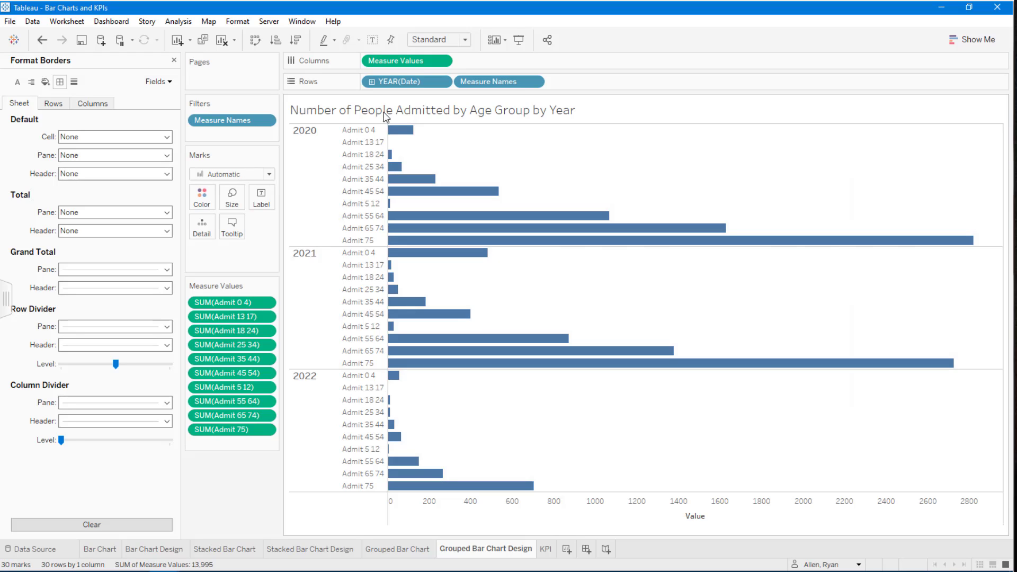
{"action": "left_click", "coordinate": [175, 61]}
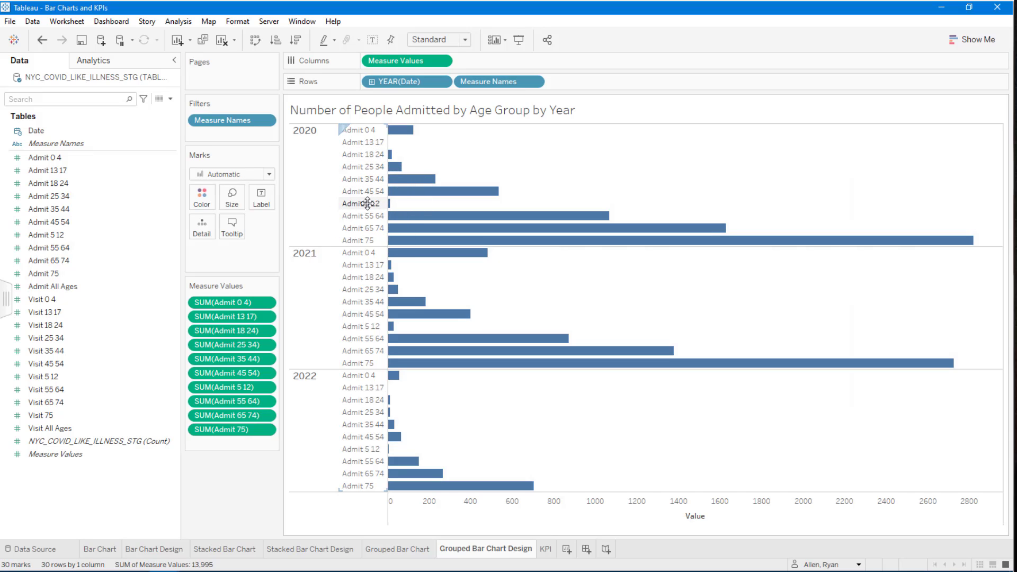
Reorder the age groups so Admit 5 12 sits directly below Admit 0 4, and show mark labels on the bars.
{"action": "left_click_drag", "start_coordinate": [367, 203], "coordinate": [366, 139]}
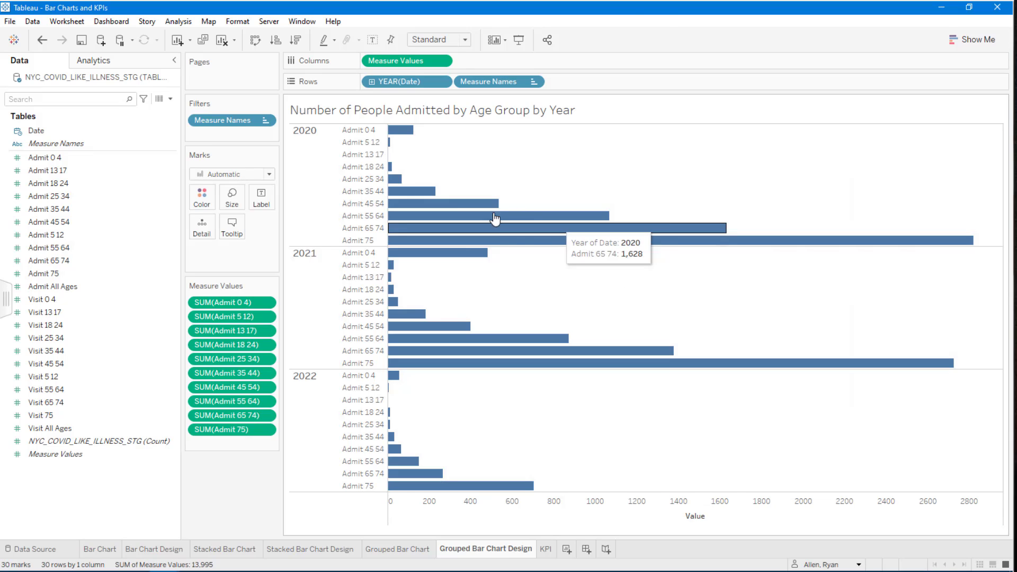
{"action": "left_click", "coordinate": [261, 199]}
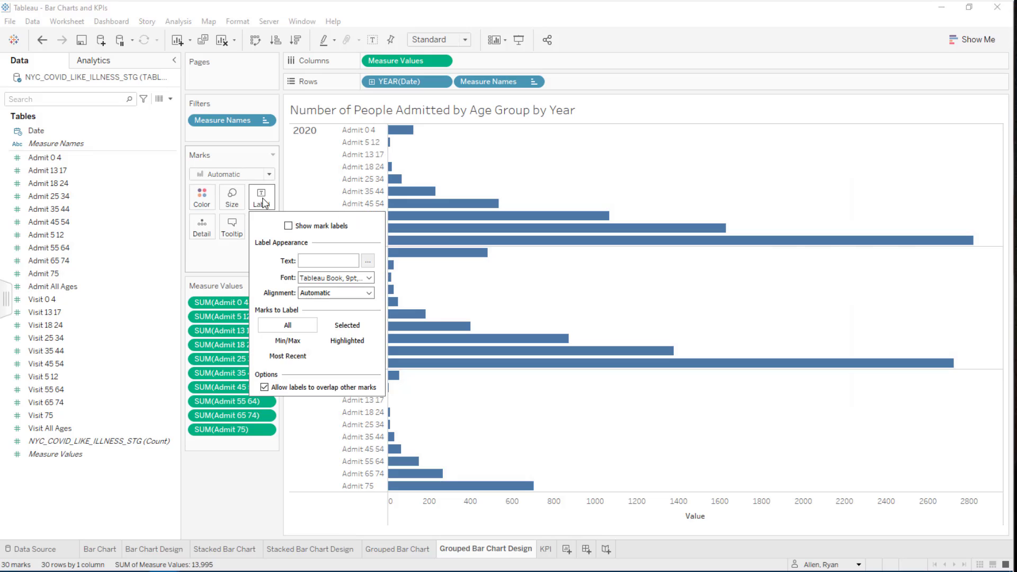
{"action": "left_click", "coordinate": [289, 226]}
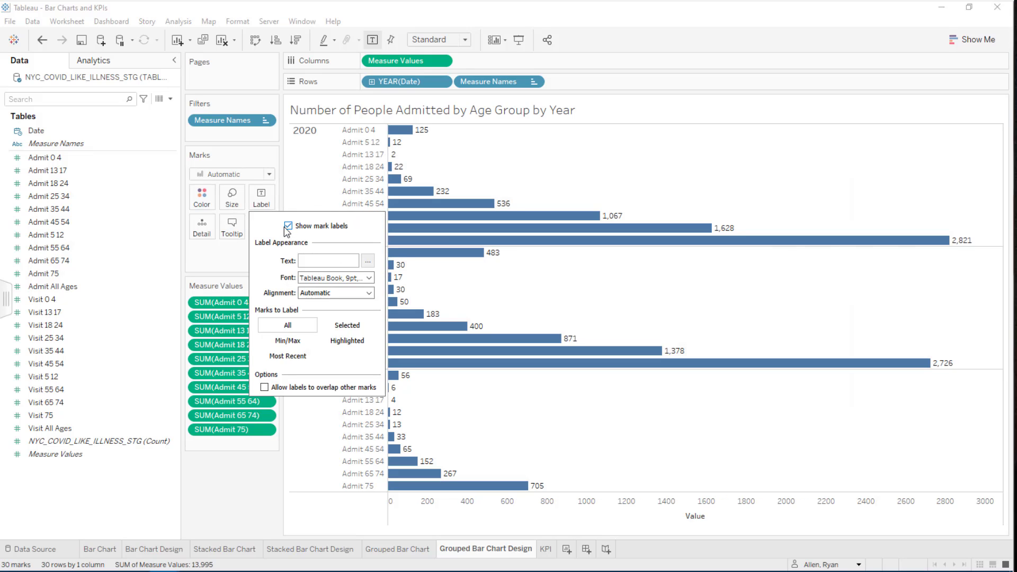
Hide the Value axis header below the grouped bars.
{"action": "right_click", "coordinate": [719, 507]}
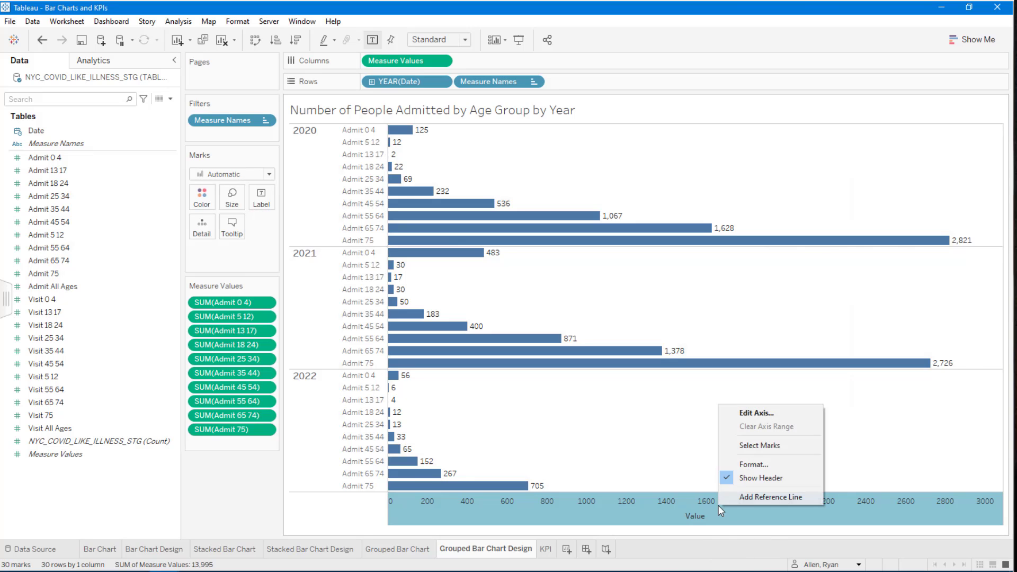
{"action": "left_click", "coordinate": [754, 477]}
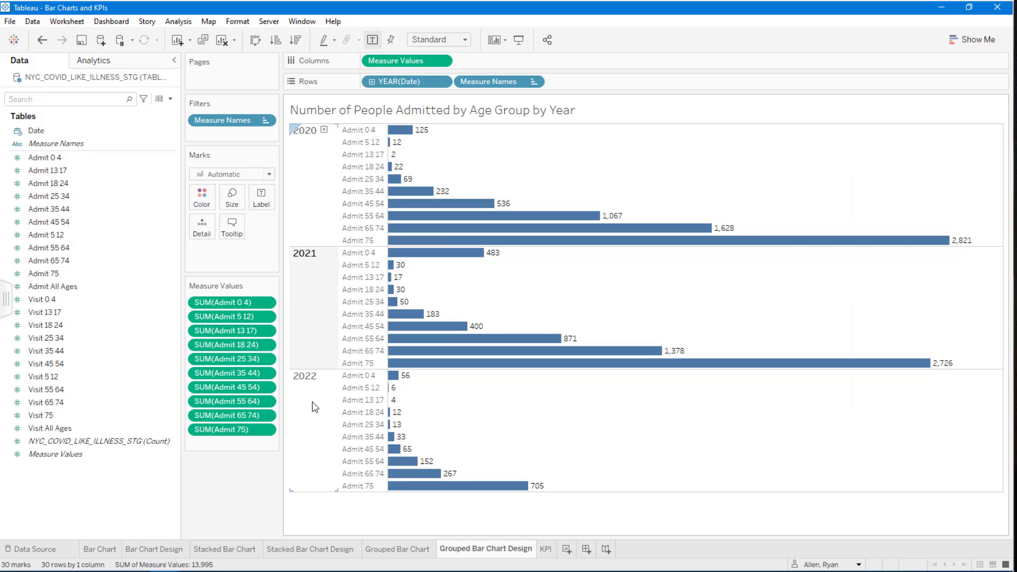
{"action": "left_click", "coordinate": [400, 85]}
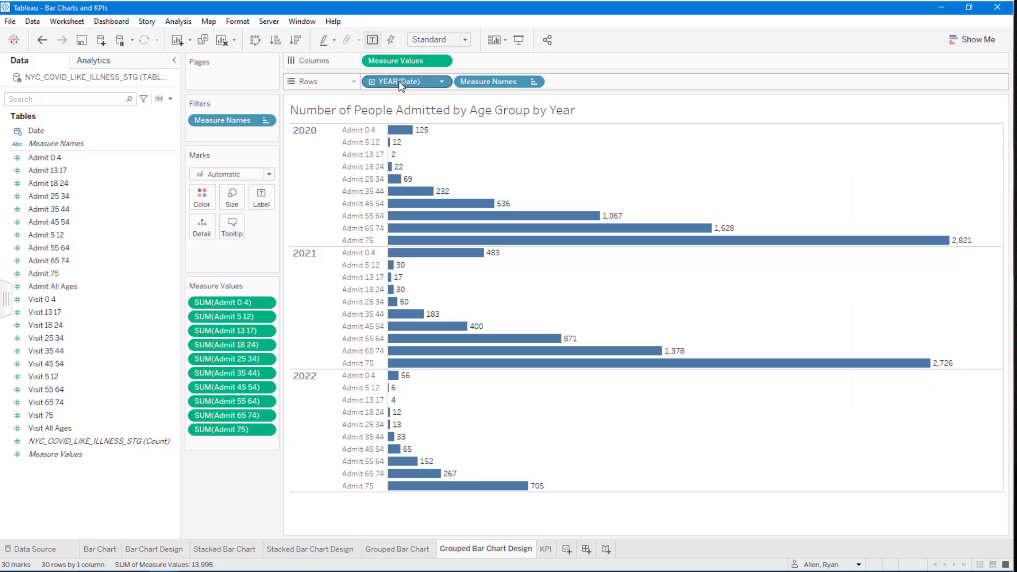
{"action": "left_click_drag", "start_coordinate": [400, 85], "coordinate": [201, 206]}
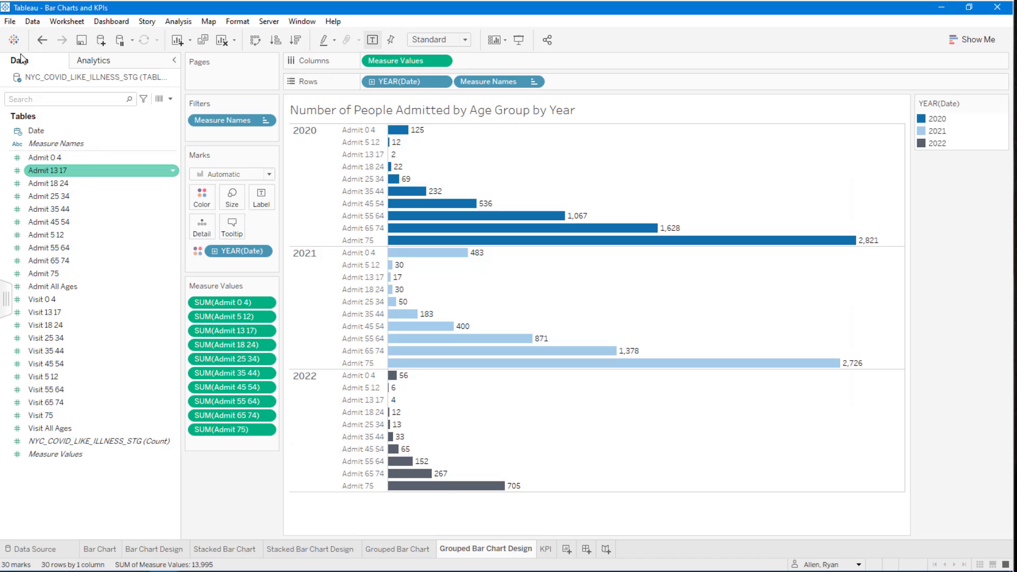
{"action": "left_click", "coordinate": [42, 41]}
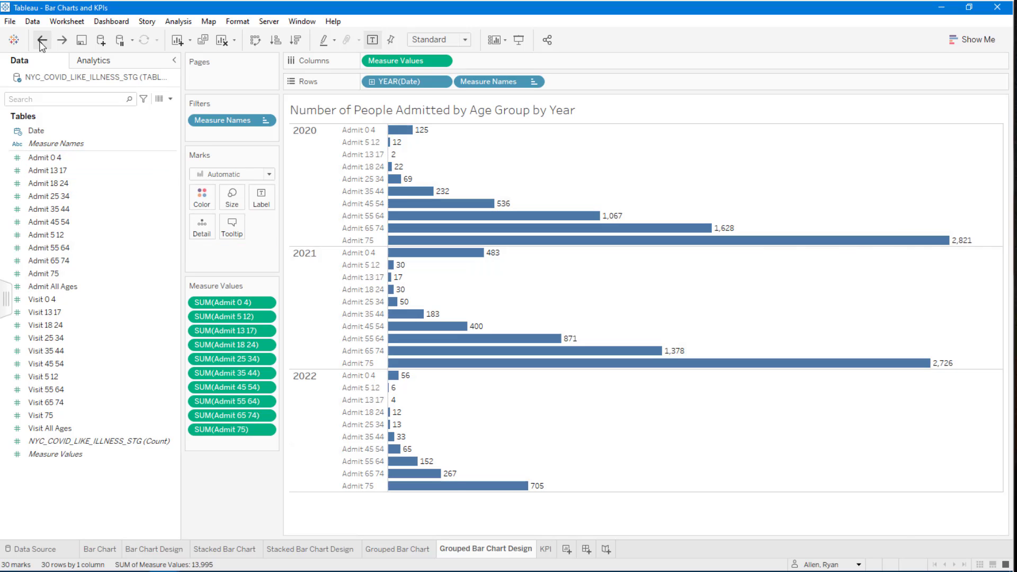
Colour the bars by year using the Date field from the data source.
{"action": "left_click", "coordinate": [47, 131]}
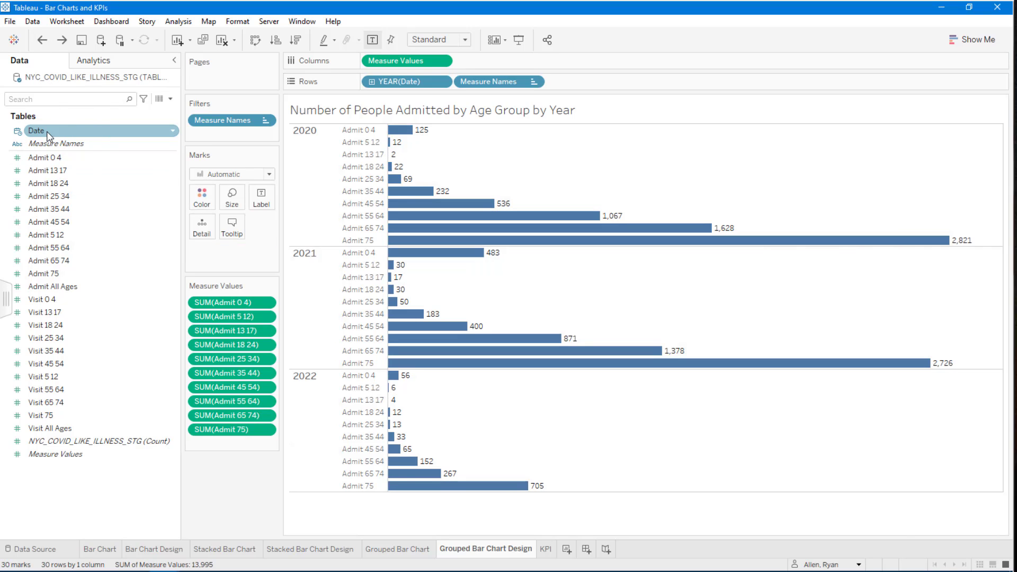
{"action": "left_click_drag", "start_coordinate": [47, 132], "coordinate": [203, 199]}
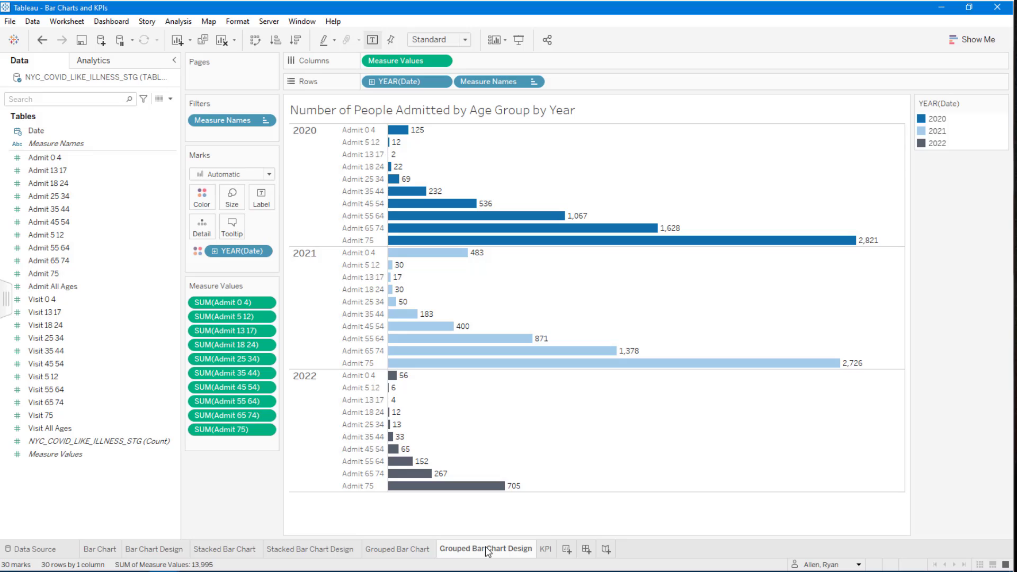
Switch to the original Grouped Bar Chart sheet to compare it with the design version.
{"action": "mouse_move", "coordinate": [411, 547]}
{"action": "key", "text": "ctrl"}
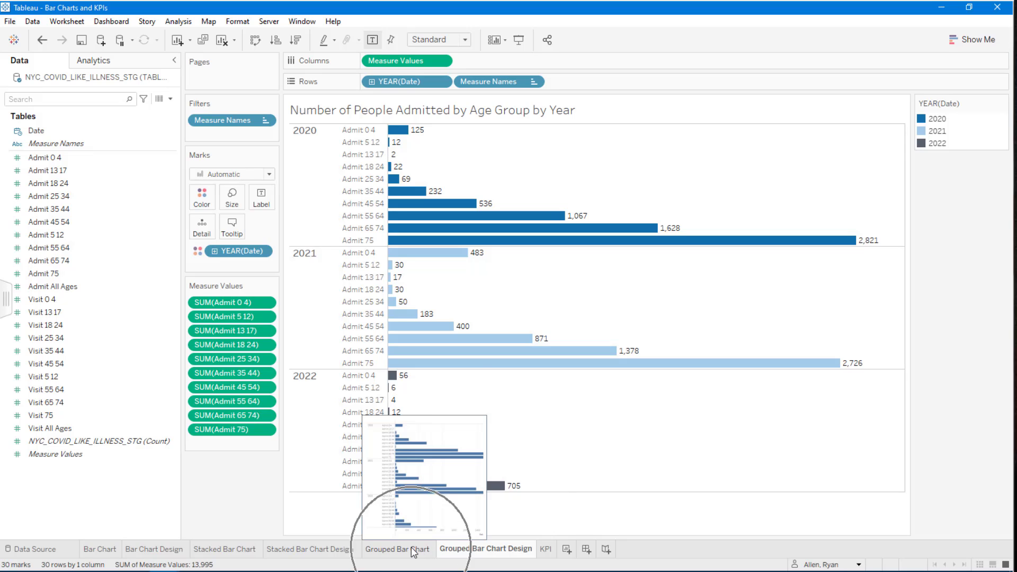
{"action": "left_click", "coordinate": [411, 548]}
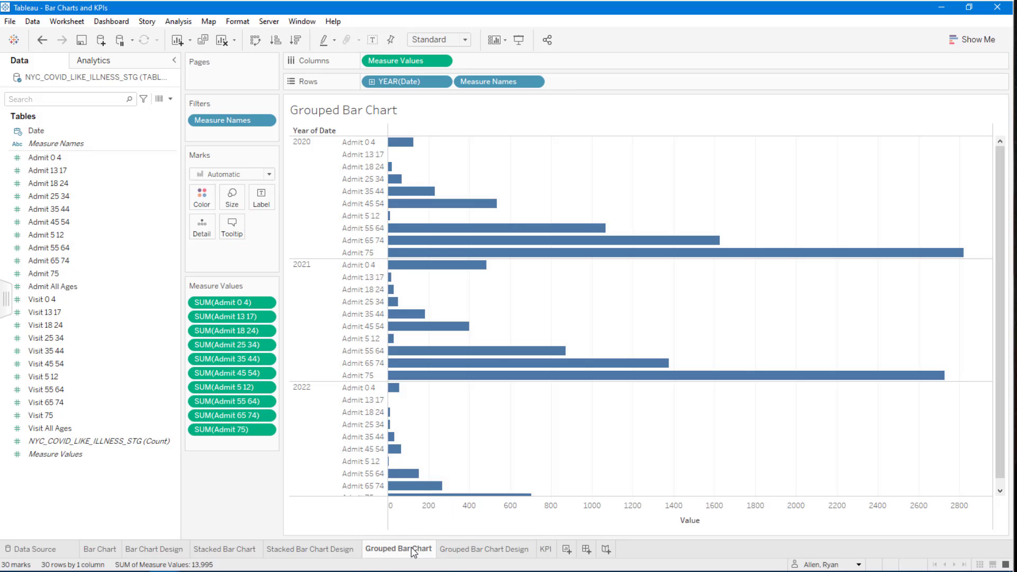